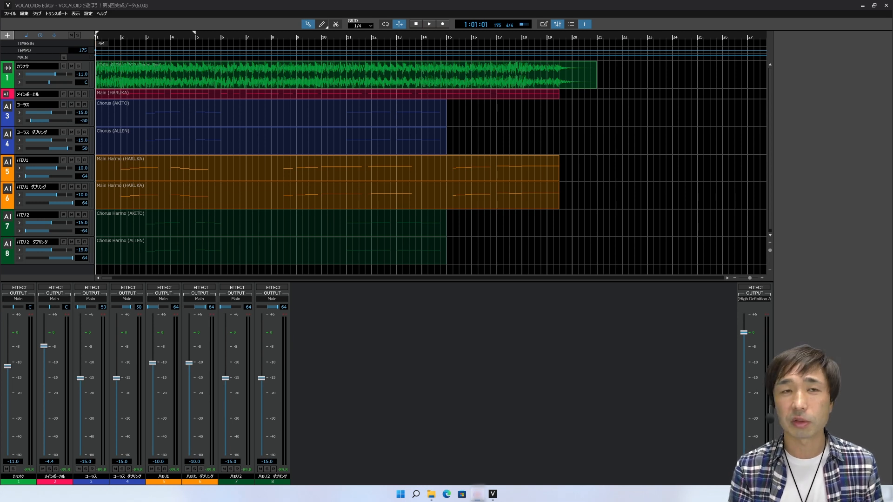
# - Solo the メインボーカル track, set its Main (HARUKA) part's breath to Often, and play the result
pyautogui.doubleClick(98, 94)
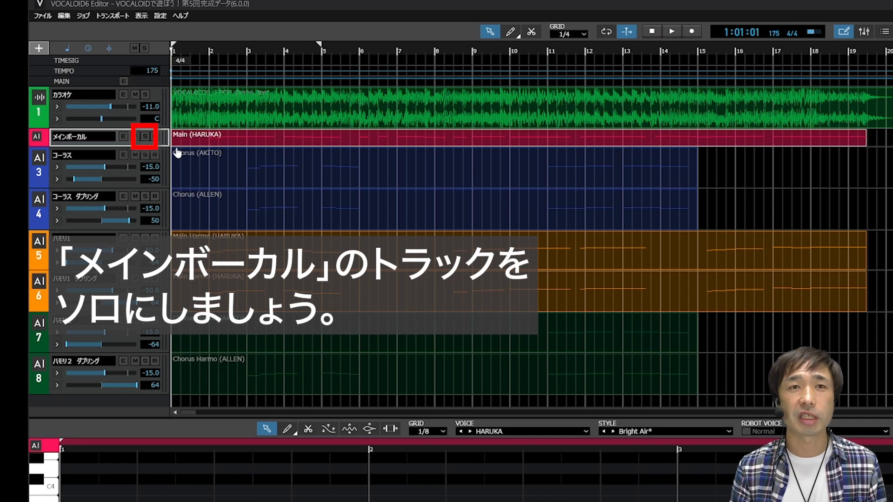
pyautogui.click(145, 136)
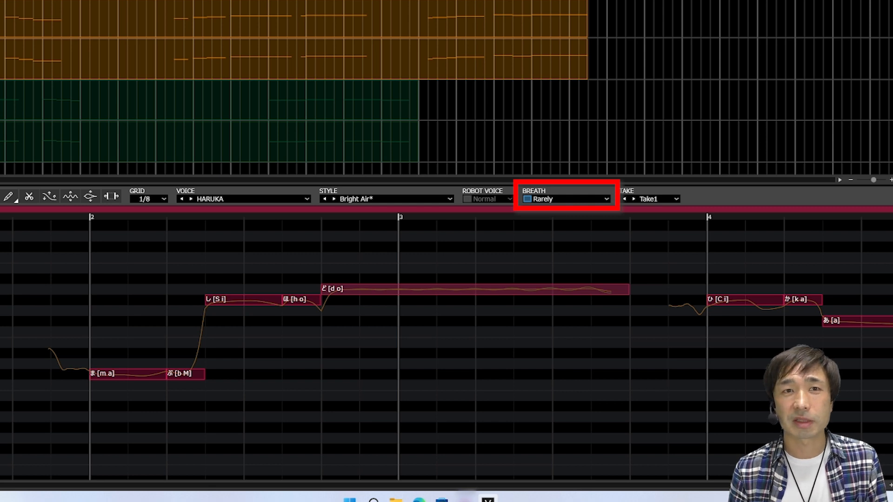
pyautogui.click(598, 199)
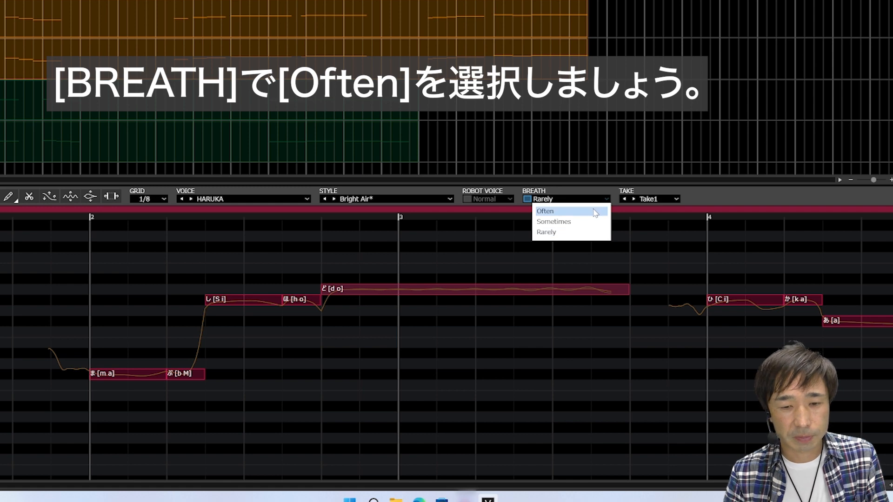
pyautogui.click(595, 213)
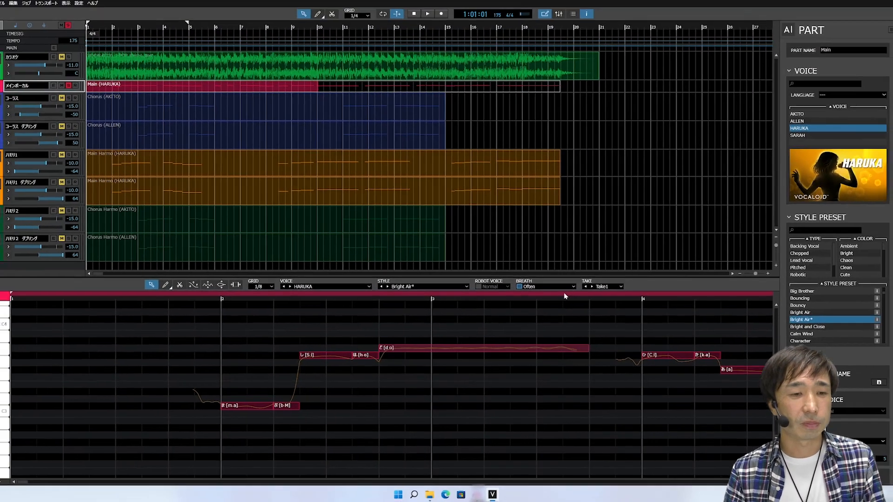
pyautogui.click(430, 24)
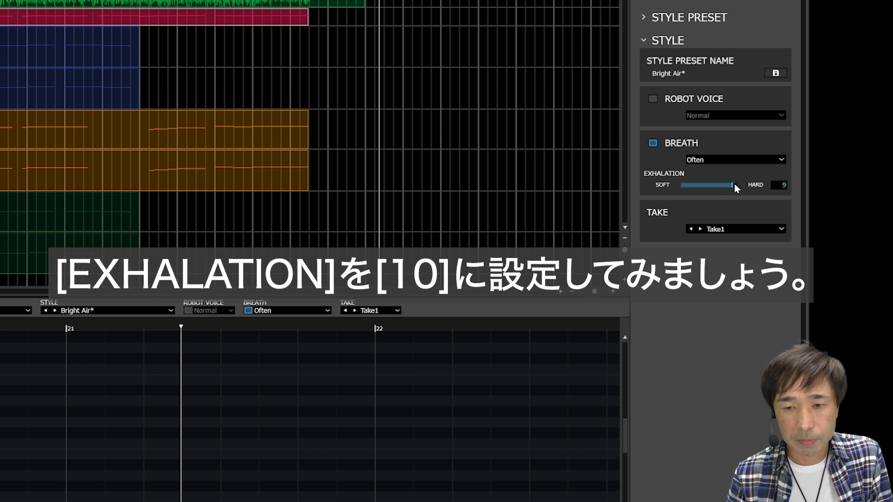
# - Audition the main vocal part with breath exhalation at 10, and reduce the exhalation to 6
pyautogui.moveTo(734, 183); pyautogui.dragTo(742, 184)
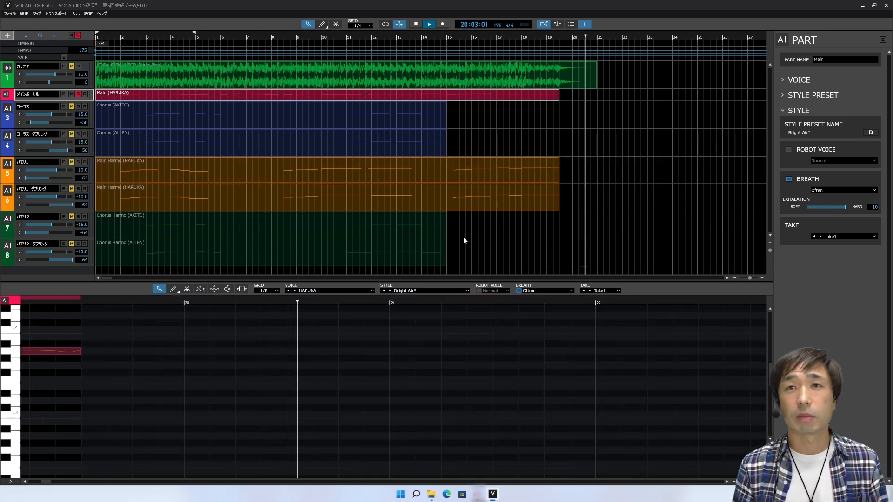
pyautogui.click(416, 26)
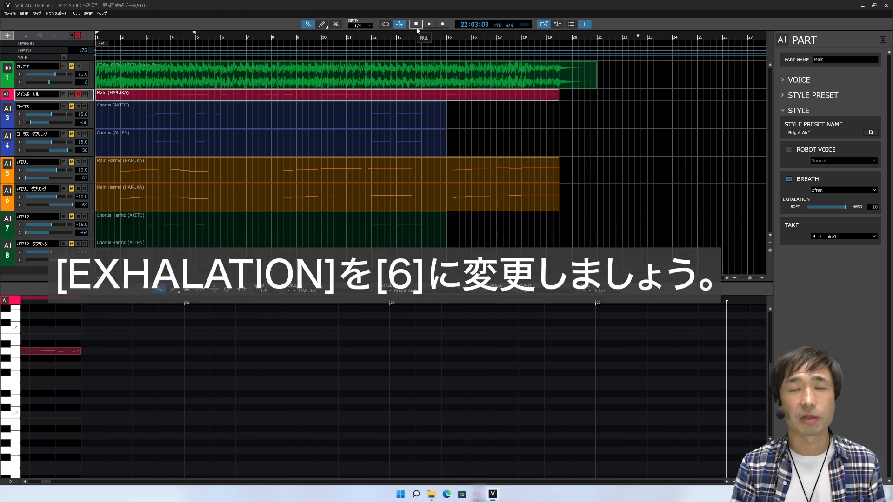
pyautogui.moveTo(846, 207); pyautogui.dragTo(839, 208)
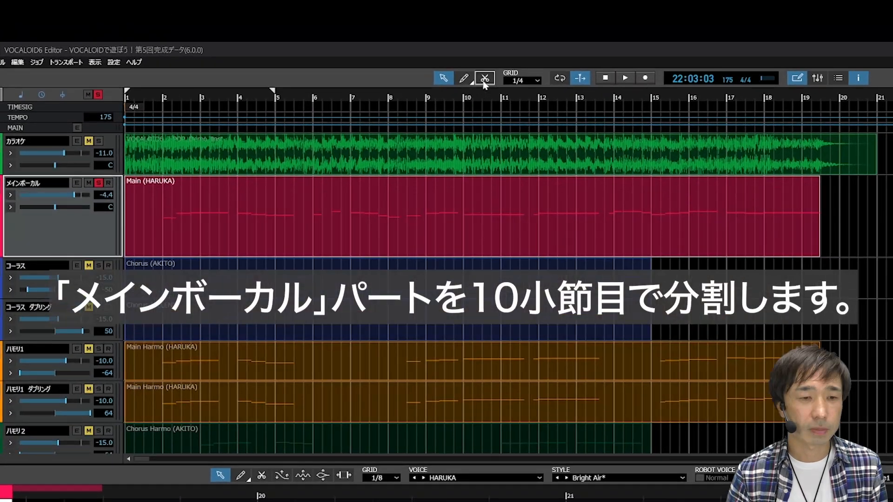
# - Split the main vocal part at measure 10 with the scissors tool and return to the selection tool
pyautogui.click(485, 81)
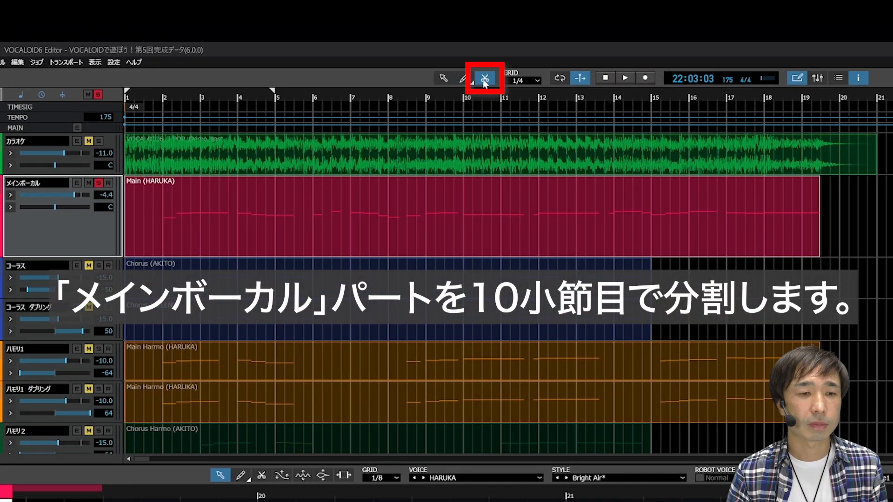
pyautogui.click(462, 208)
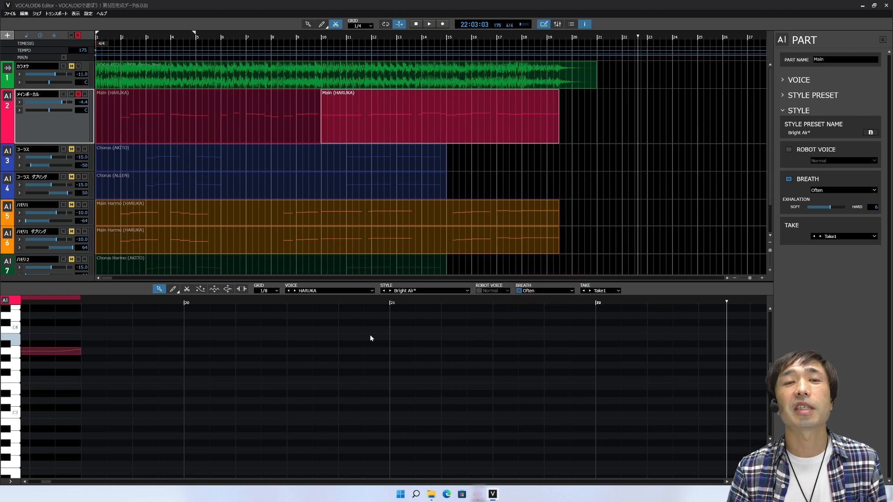
pyautogui.click(307, 24)
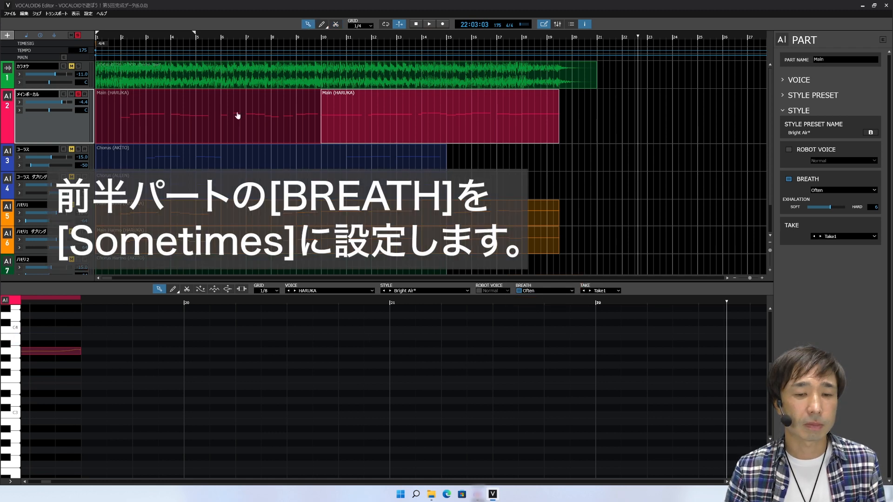
# - Set the breath of the first half of the main vocal to Sometimes and play the track through
pyautogui.click(239, 115)
pyautogui.click(543, 292)
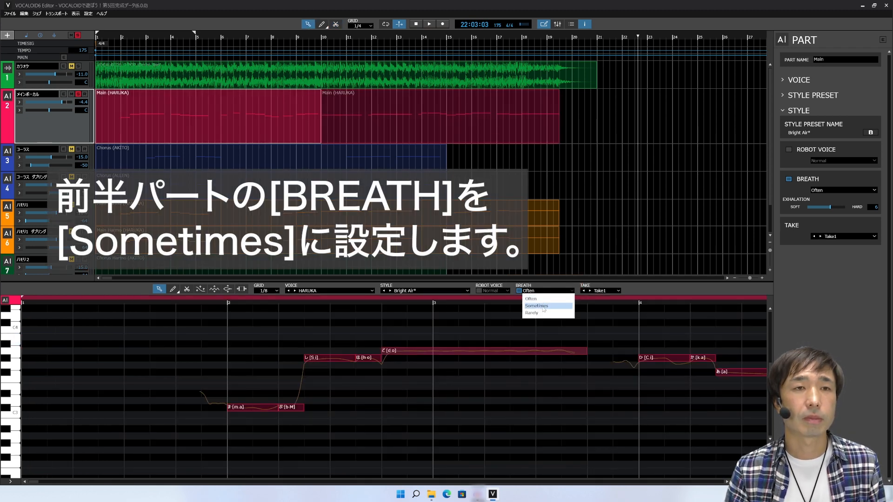
pyautogui.click(544, 309)
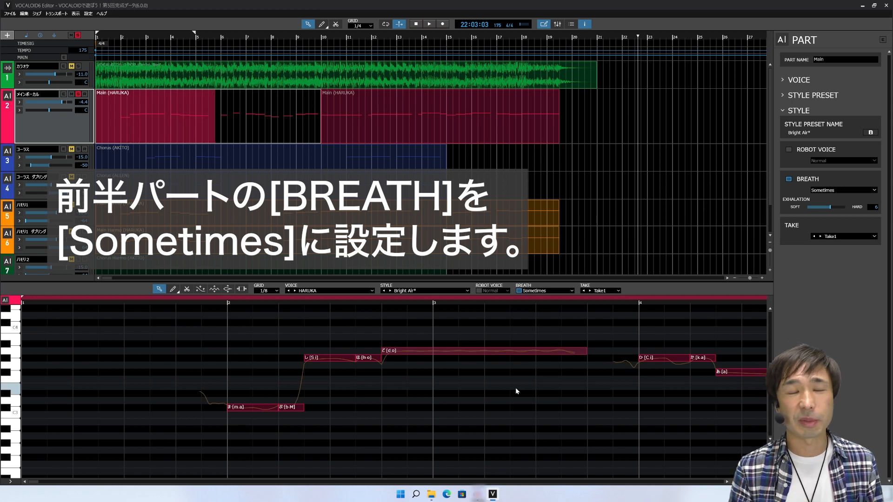
pyautogui.click(429, 23)
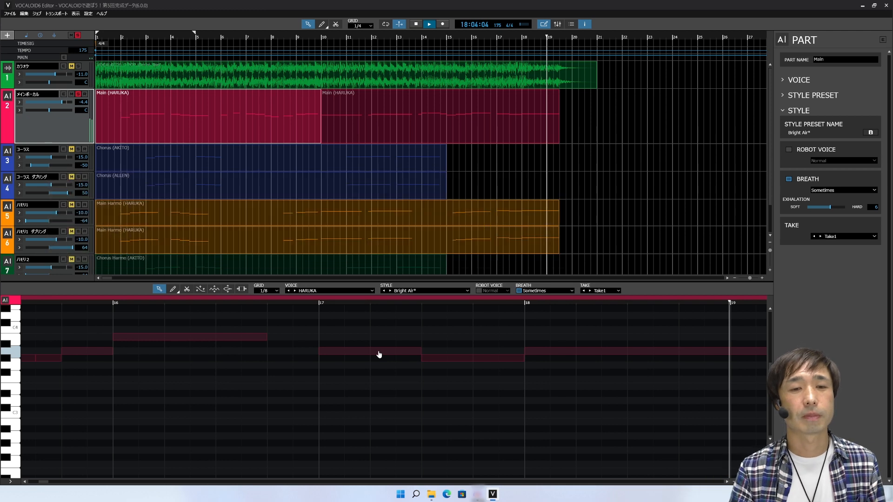
pyautogui.click(416, 25)
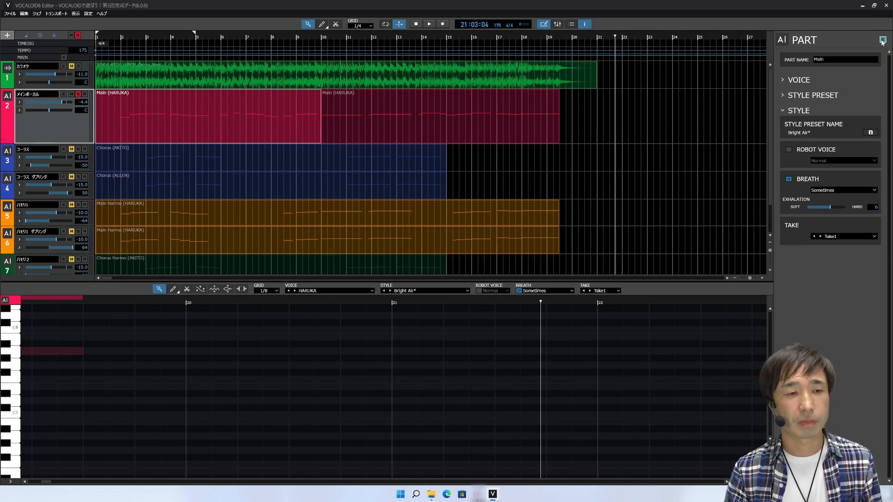
# - Show the audio effects of the first-half main vocal part and set the reverb's dry/wet to 10%
pyautogui.click(883, 41)
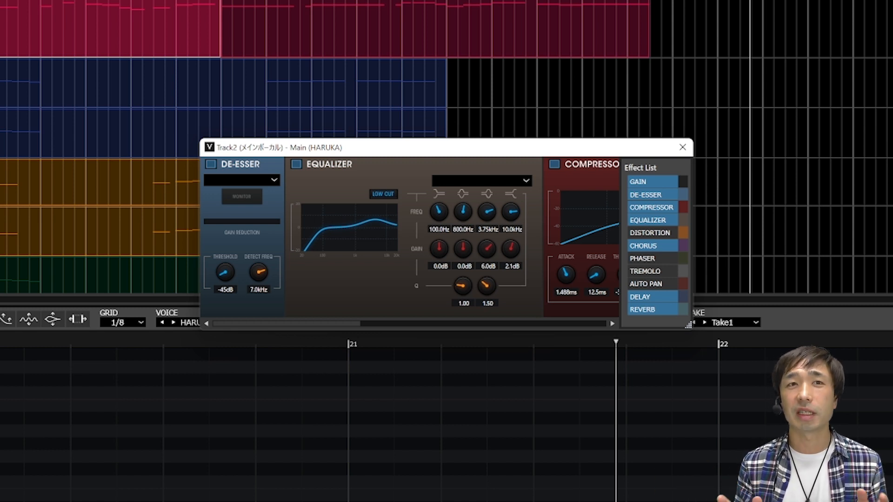
pyautogui.moveTo(339, 326); pyautogui.dragTo(605, 333)
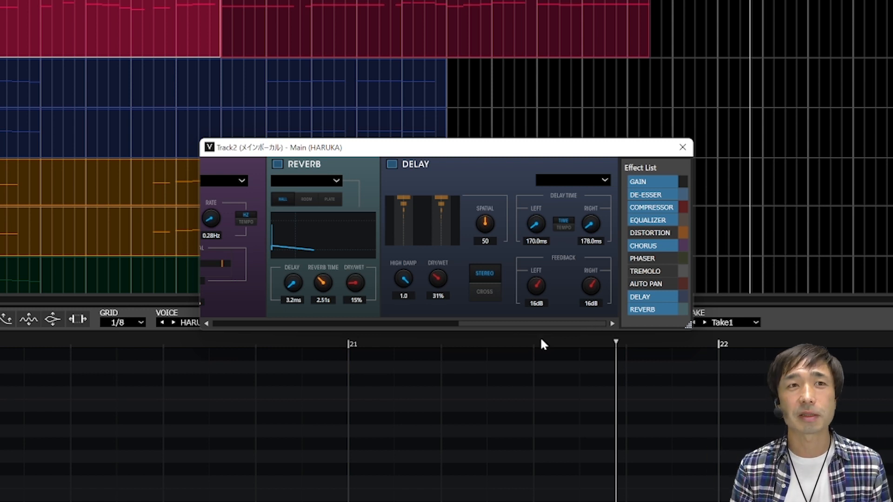
pyautogui.doubleClick(351, 299)
pyautogui.write('10')
pyautogui.press('Return')
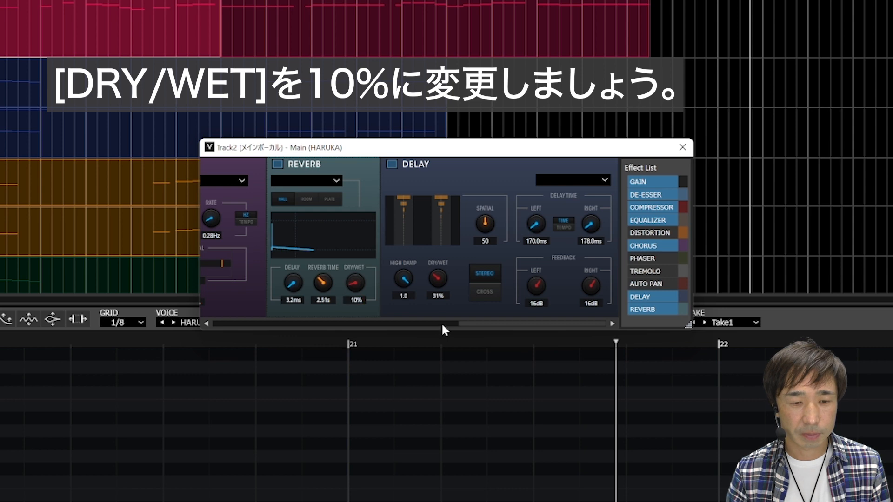
# - Set the delay's dry/wet to 10% on the first-half main vocal part and play it back
pyautogui.doubleClick(439, 296)
pyautogui.write('10')
pyautogui.press('Return')
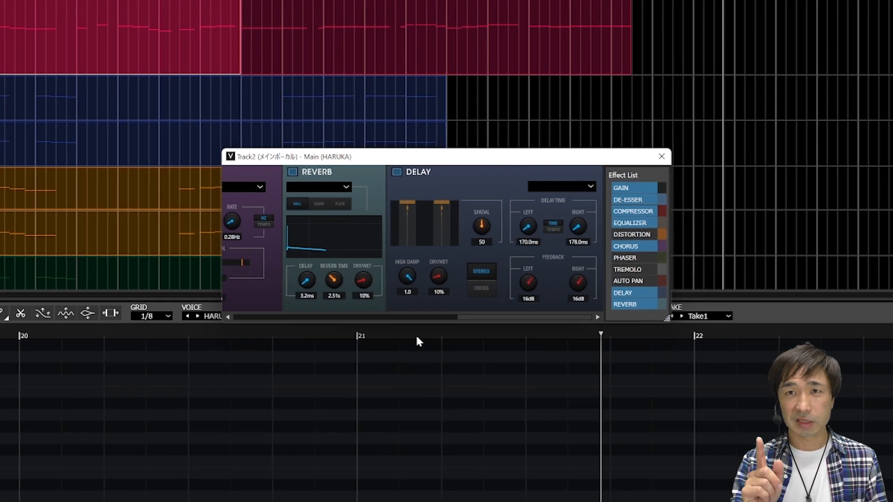
pyautogui.click(427, 27)
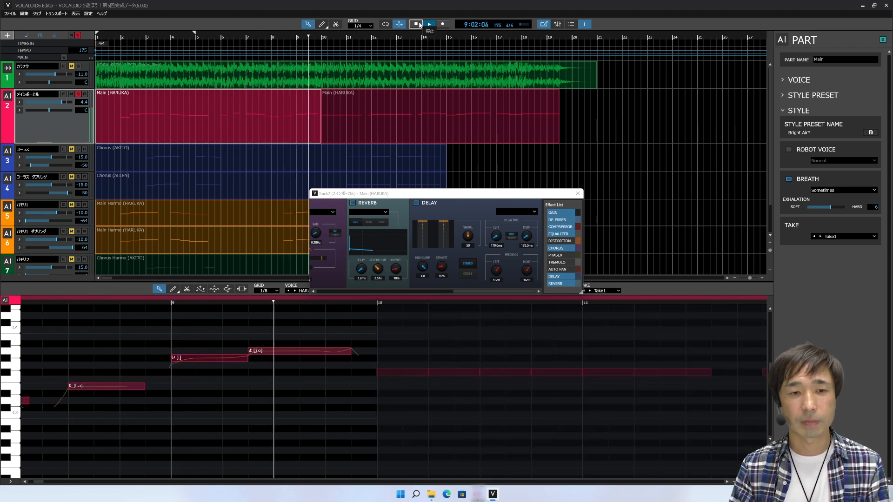
pyautogui.click(415, 24)
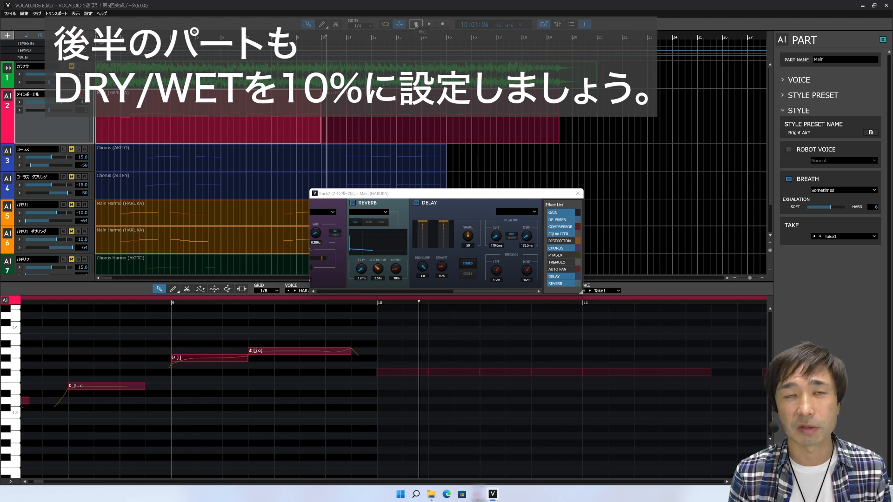
# - Set the reverb and delay dry/wet to 10% on the second-half main vocal part and play the full mix
pyautogui.click(415, 120)
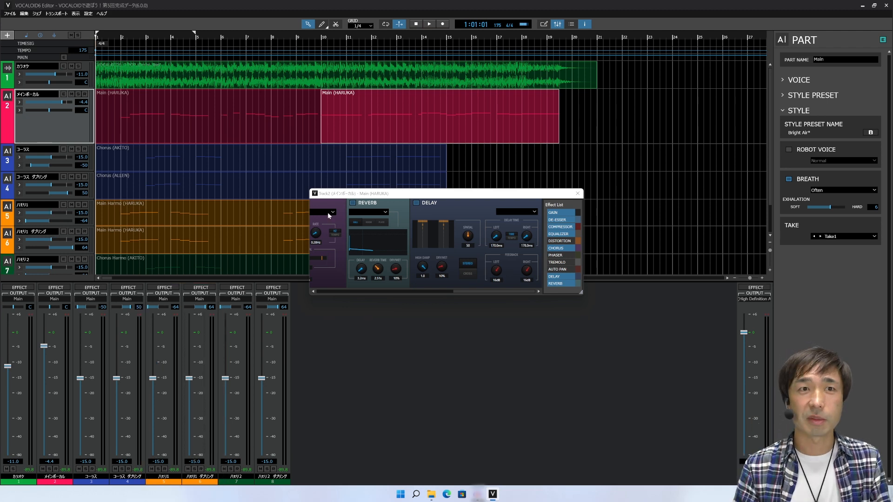
pyautogui.click(429, 24)
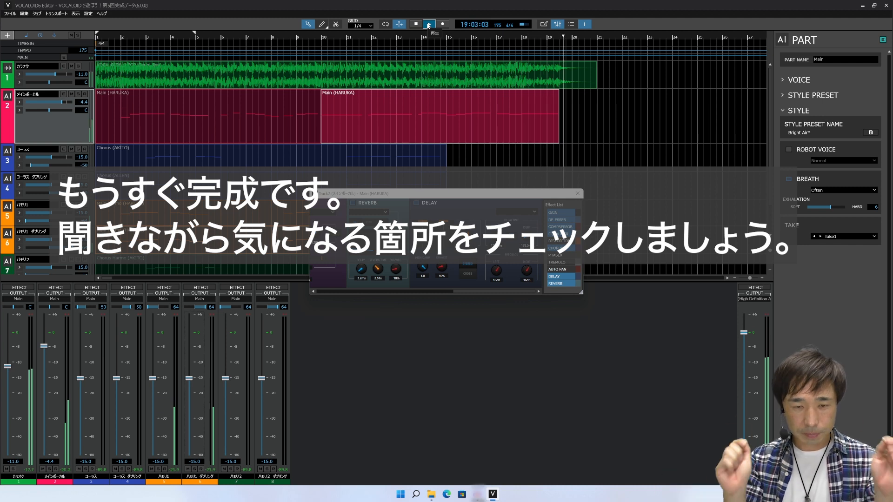
pyautogui.click(418, 25)
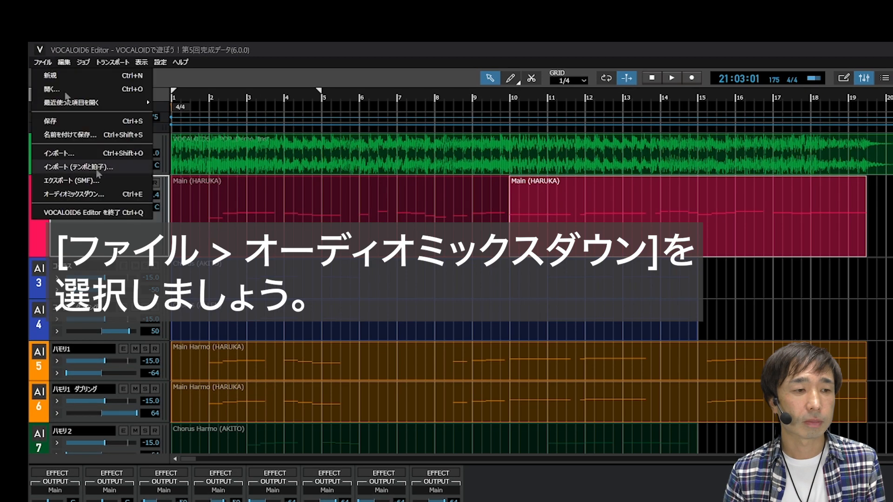
# - Export an audio mixdown of the main track to the Desktop as the Wave file VOCALOID6_J-POP_完成版
pyautogui.click(99, 195)
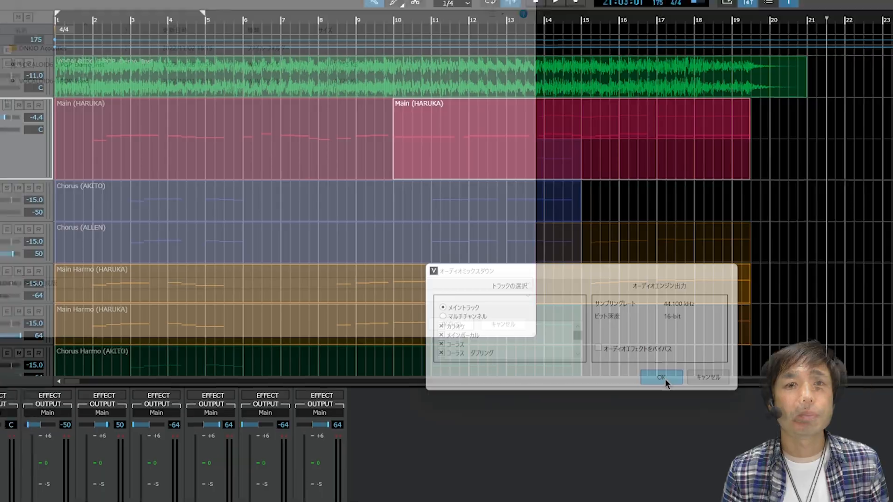
pyautogui.click(499, 269)
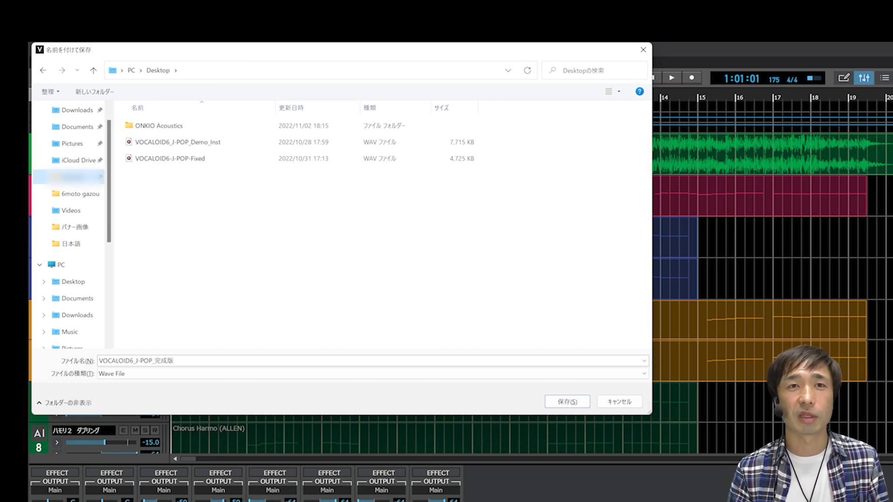
pyautogui.press('Return')
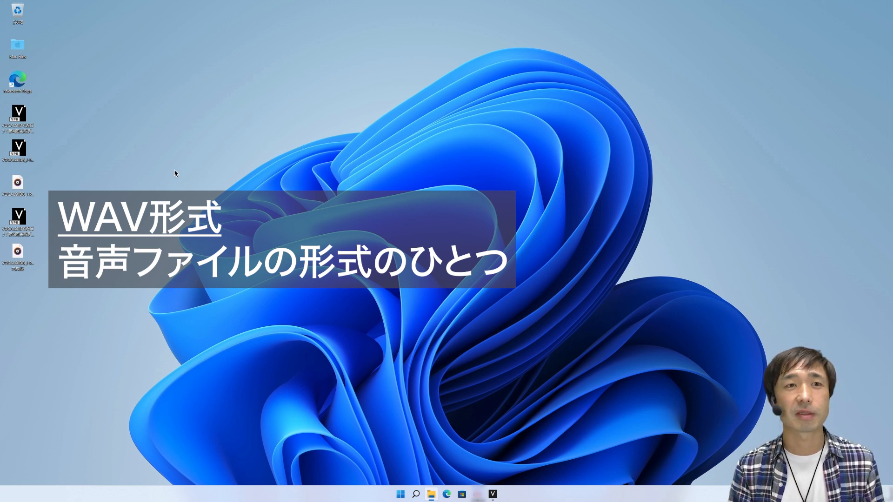
# - Play the exported VOCALOID6_J-POP_完成版 file from the desktop in Groove Music
pyautogui.click(18, 257)
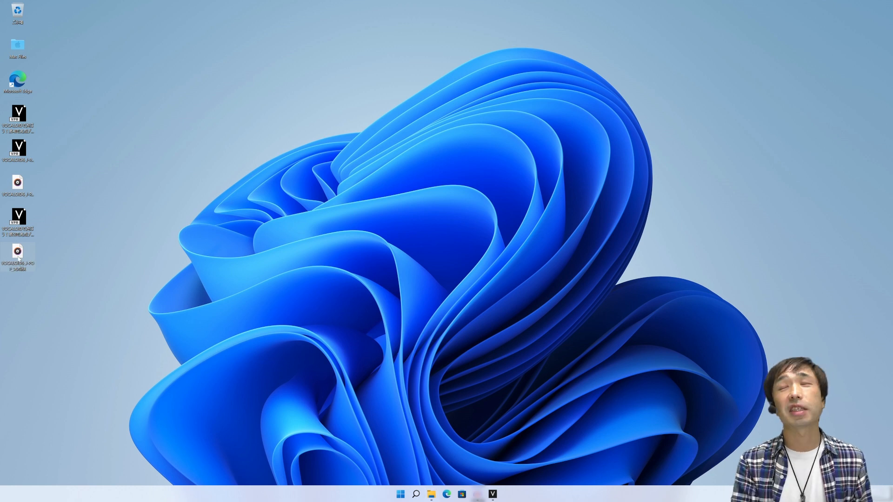
pyautogui.doubleClick(18, 257)
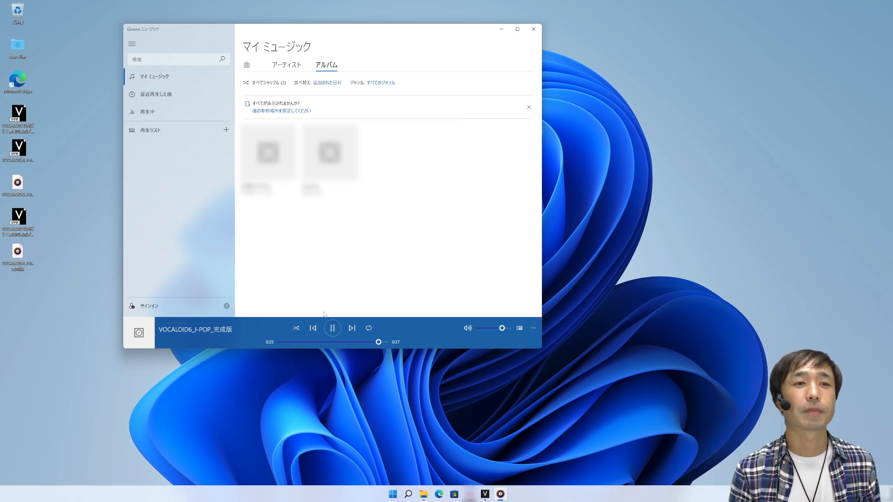
pyautogui.click(331, 328)
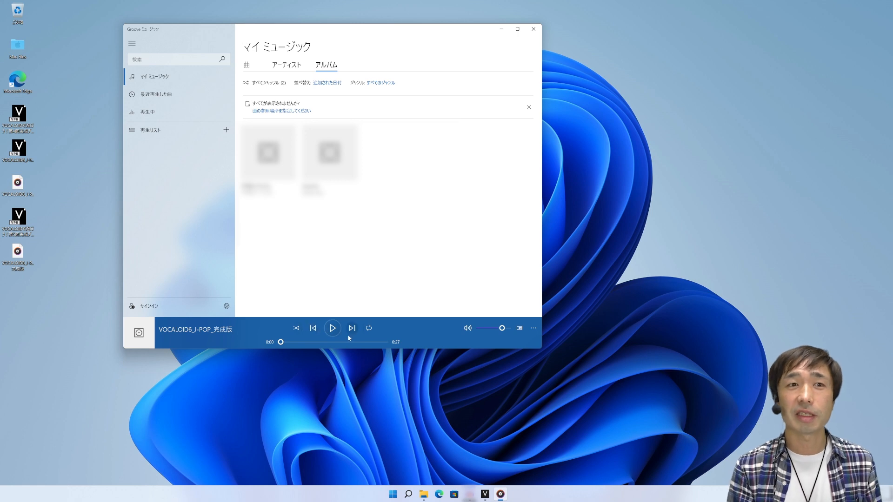